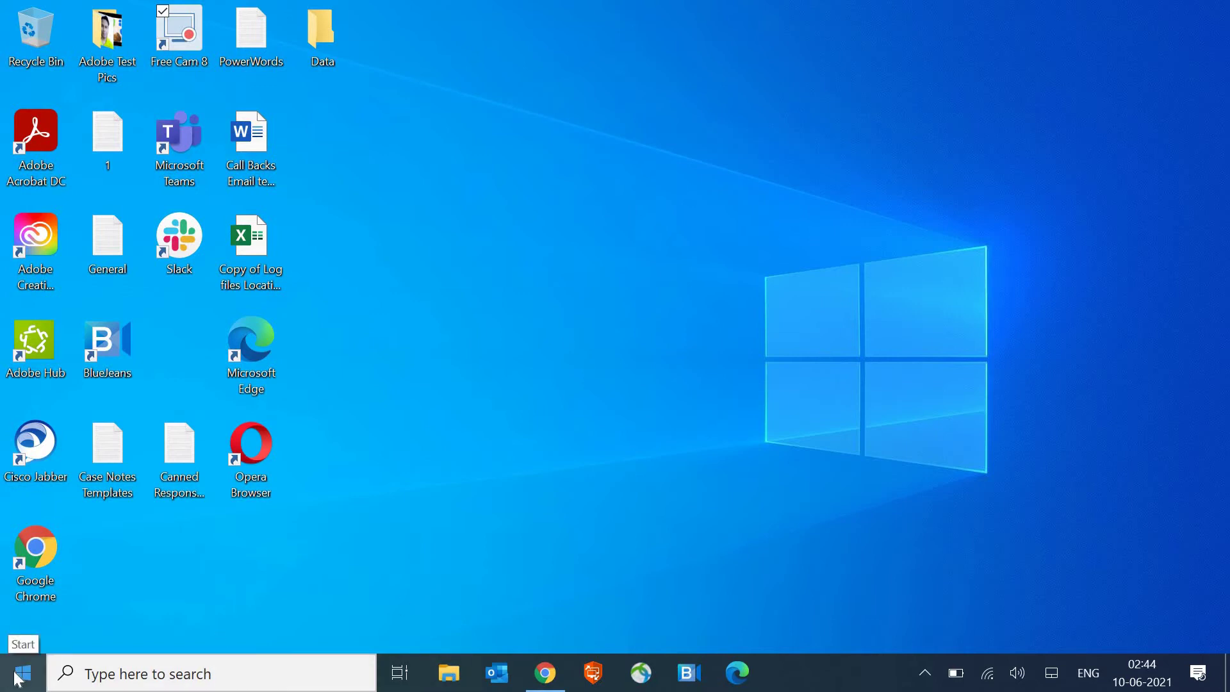
- Bring up the Win+X system tools menu from the Start button
right_click(18, 677)
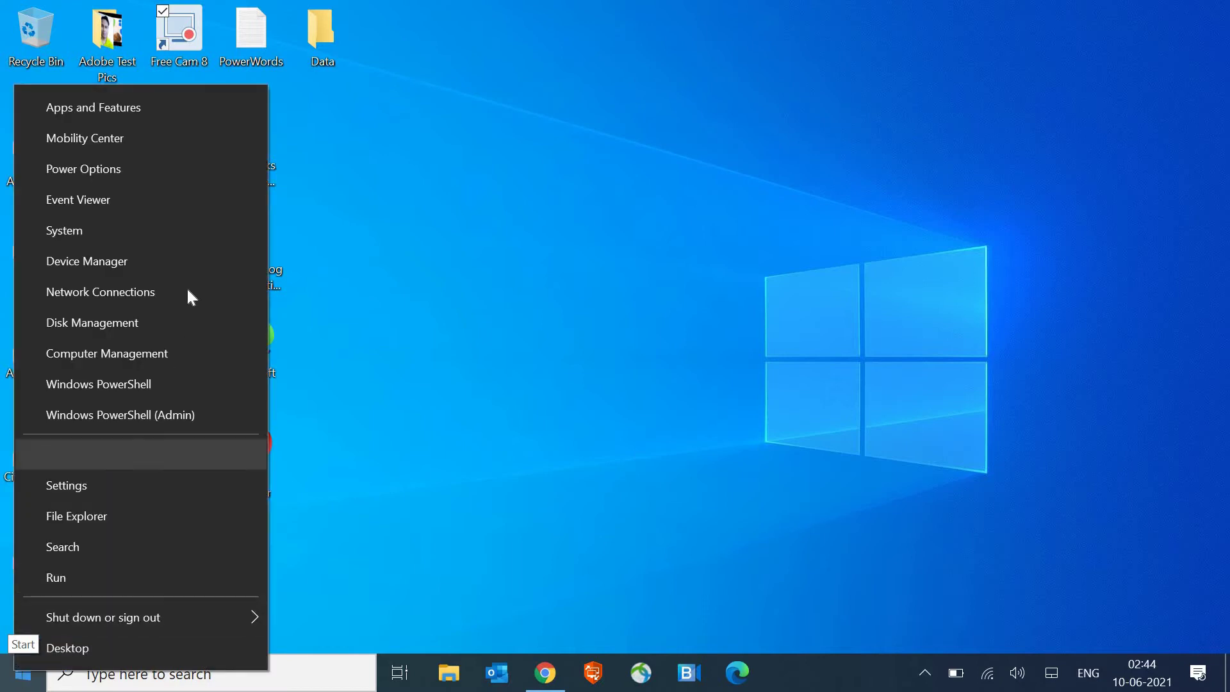
- In Device Manager, collapse Network adapters and expand Sound, video and game controllers for Realtek(R) Audio
left_click(260, 260)
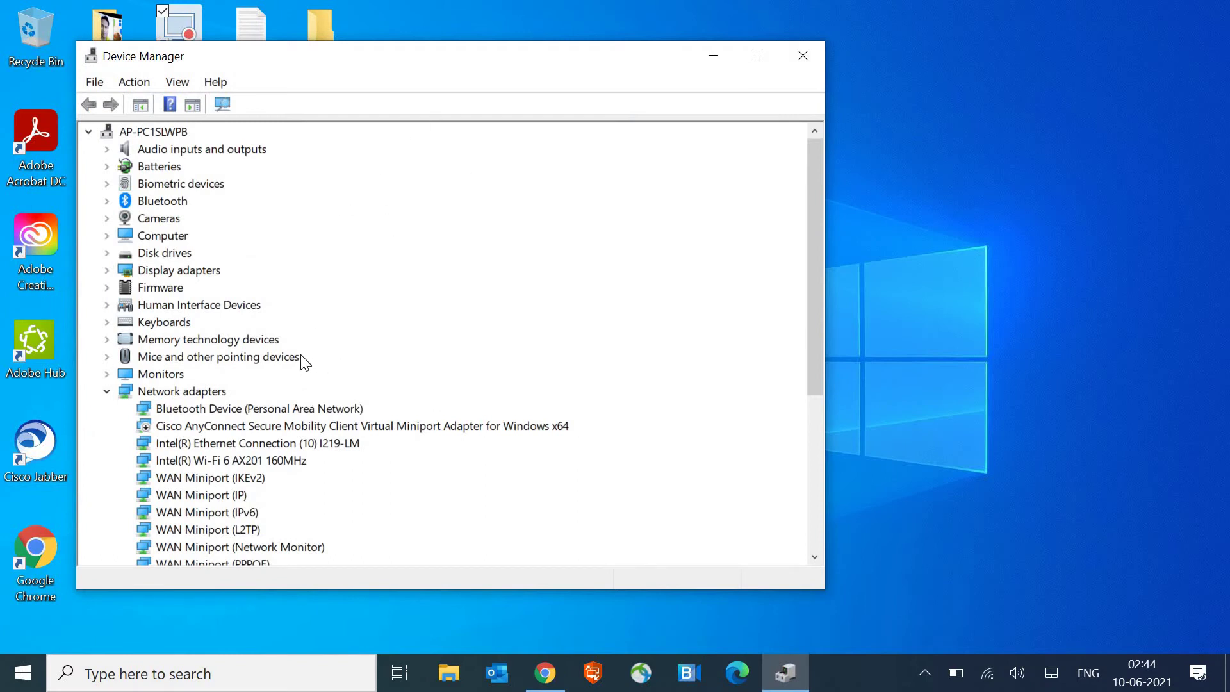
left_click(107, 392)
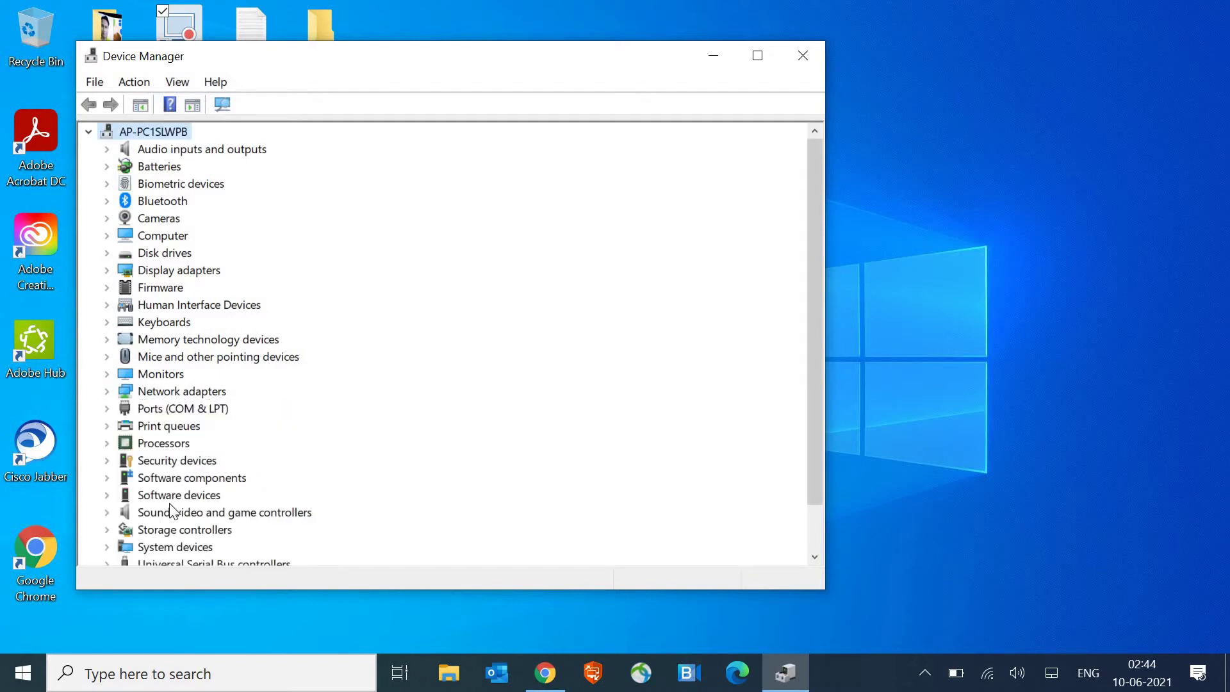
scroll(173, 507, "down", 1)
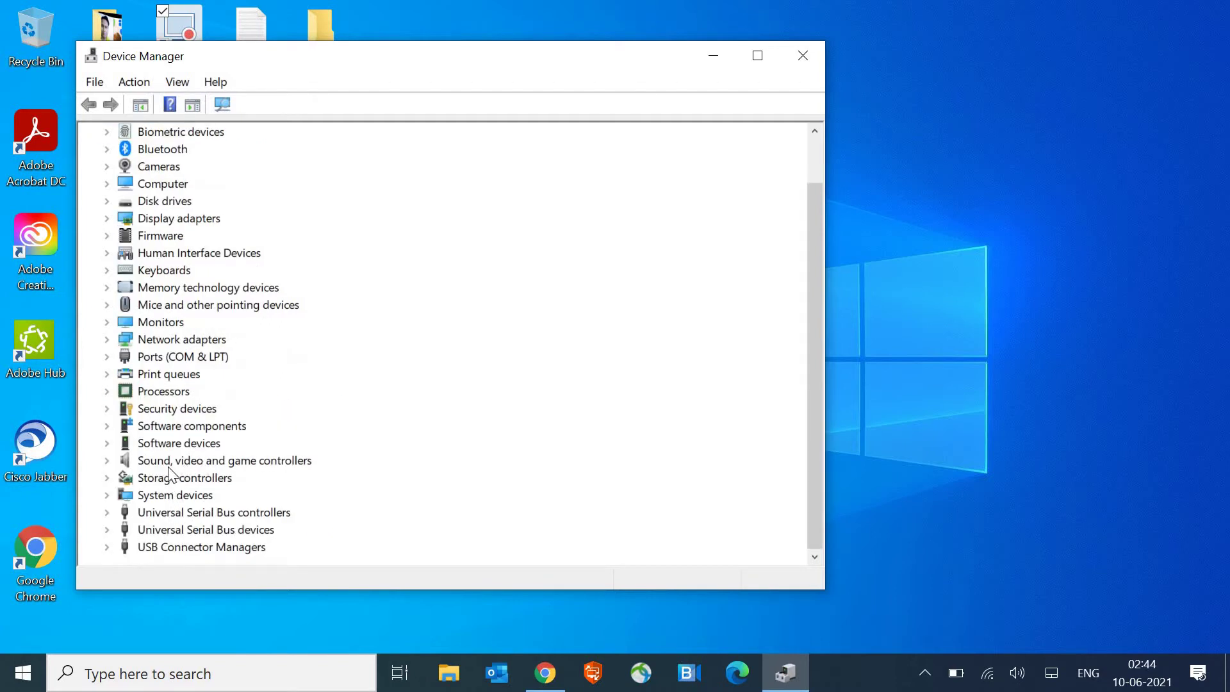
left_click(164, 466)
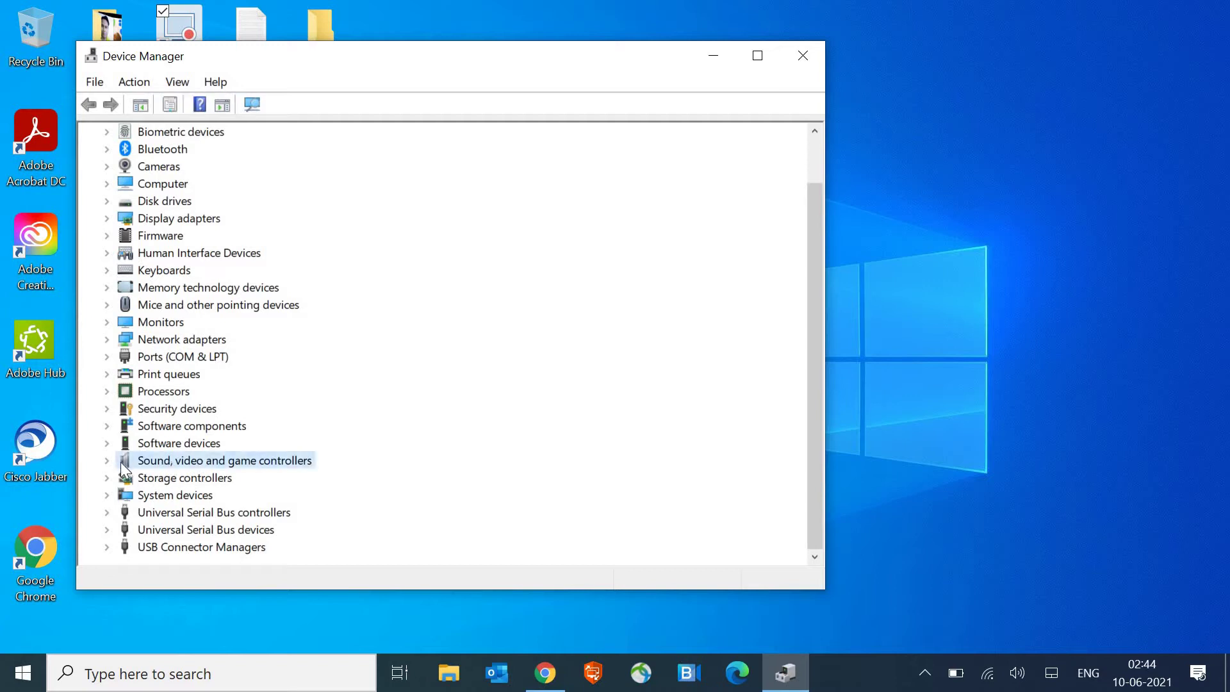
left_click(108, 461)
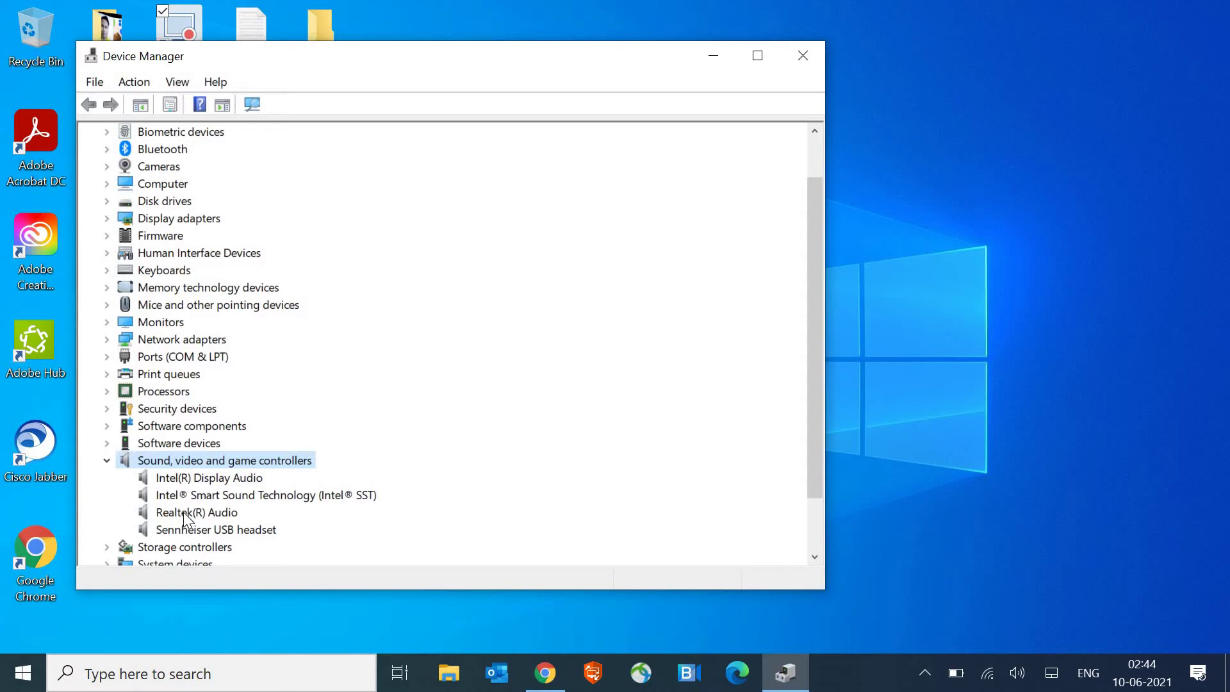
left_click(189, 520)
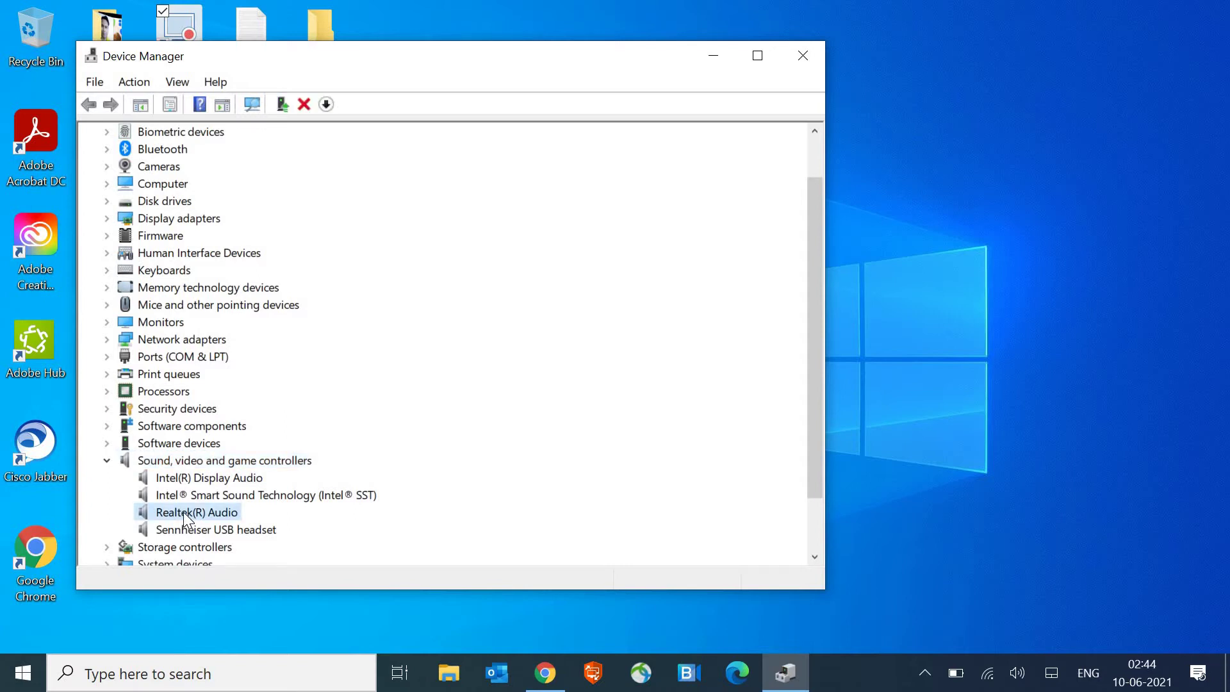
right_click(197, 512)
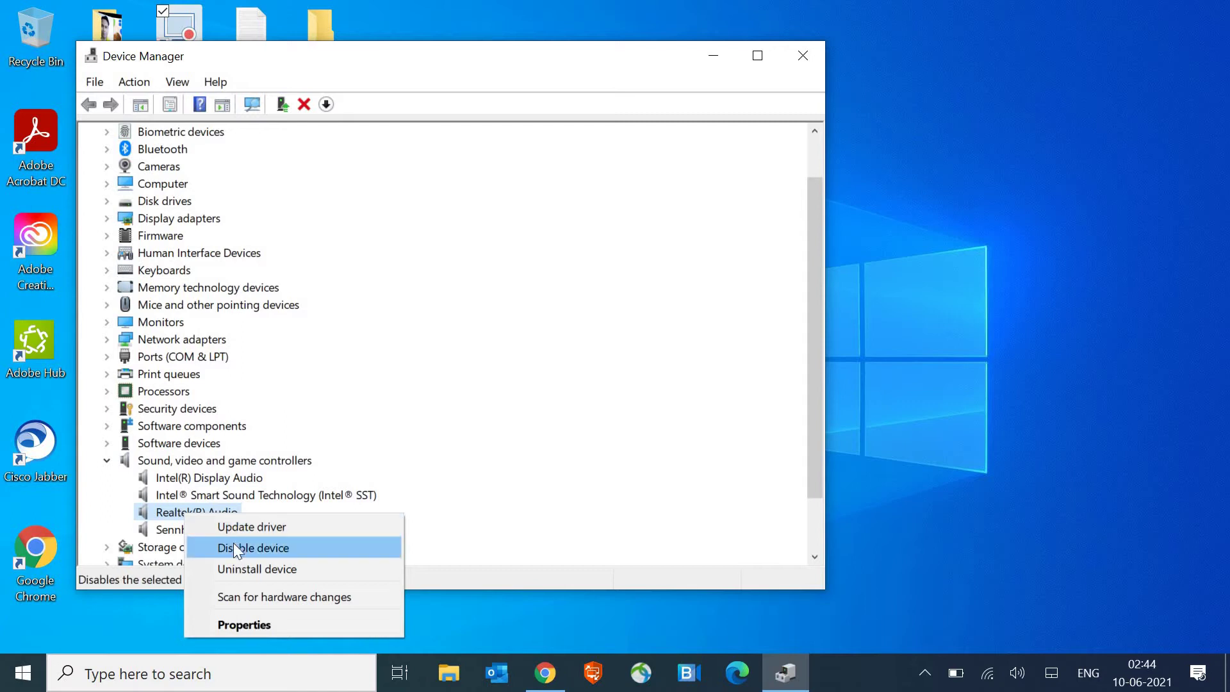
- Auto-search for a Realtek(R) Audio driver, which confirms the best driver is installed
left_click(234, 529)
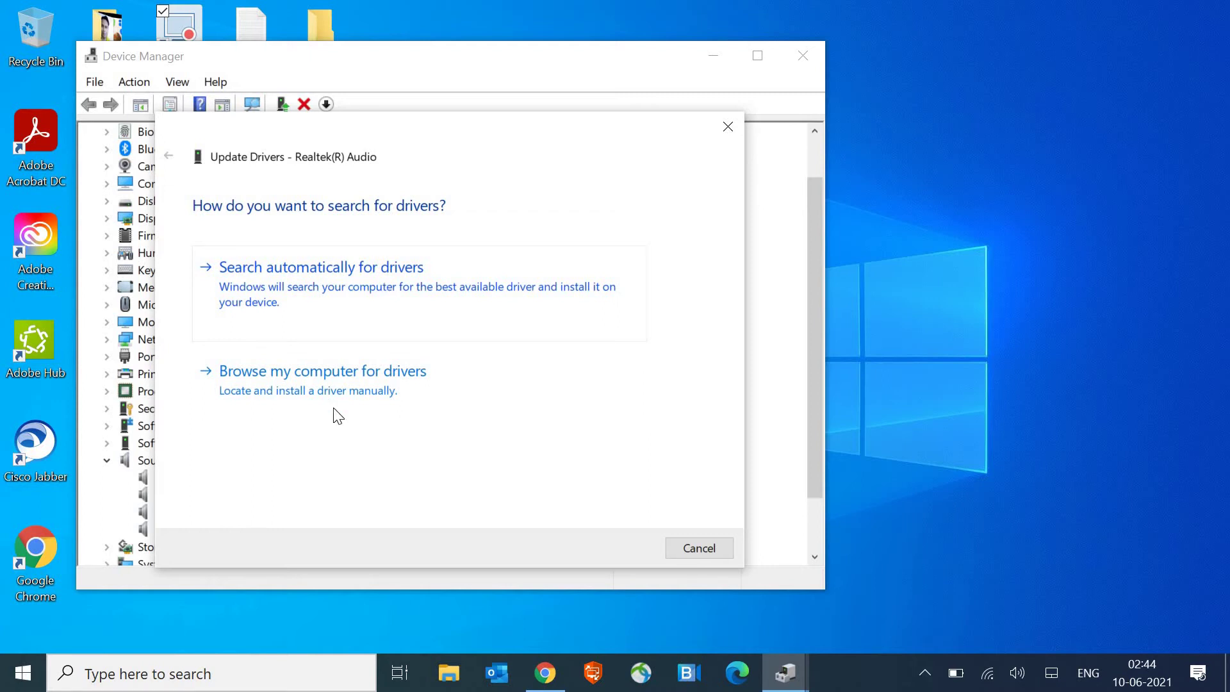
left_click(365, 277)
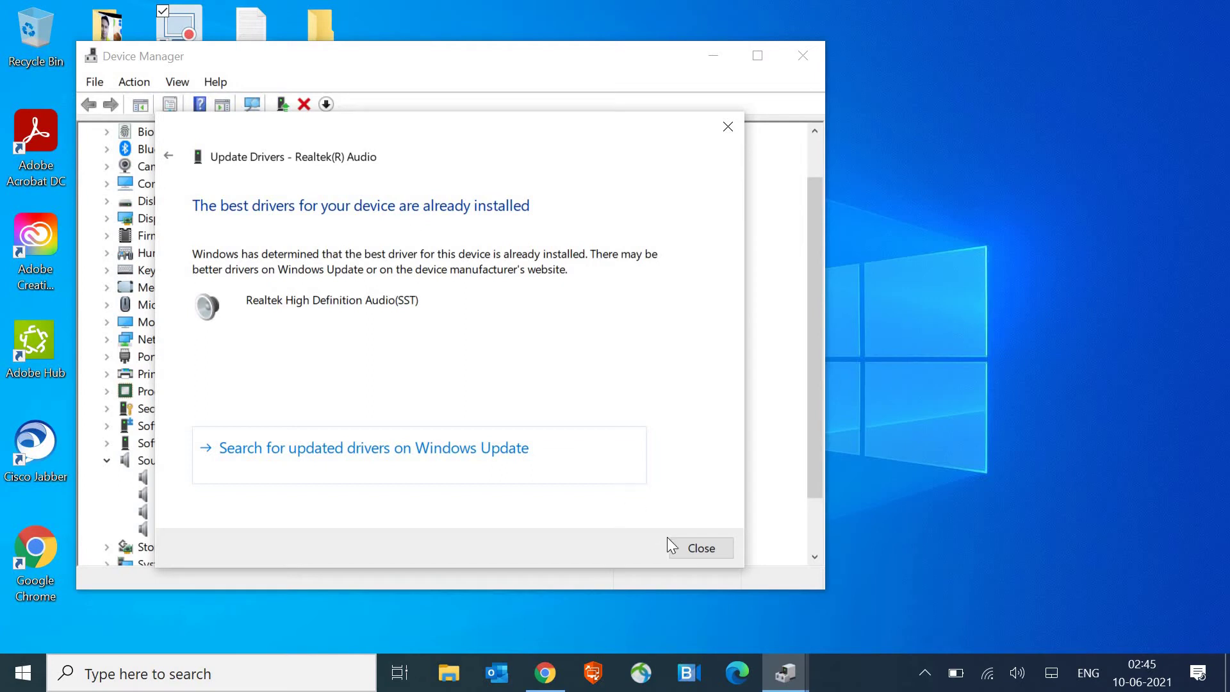
left_click(700, 547)
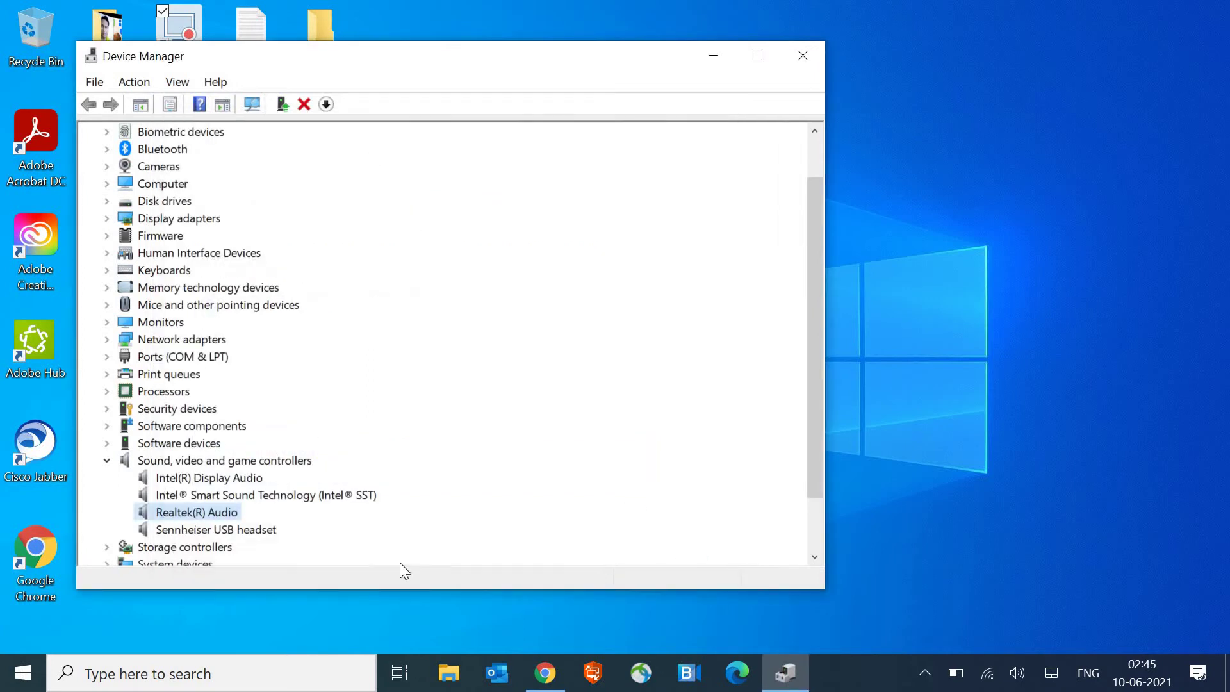
right_click(193, 510)
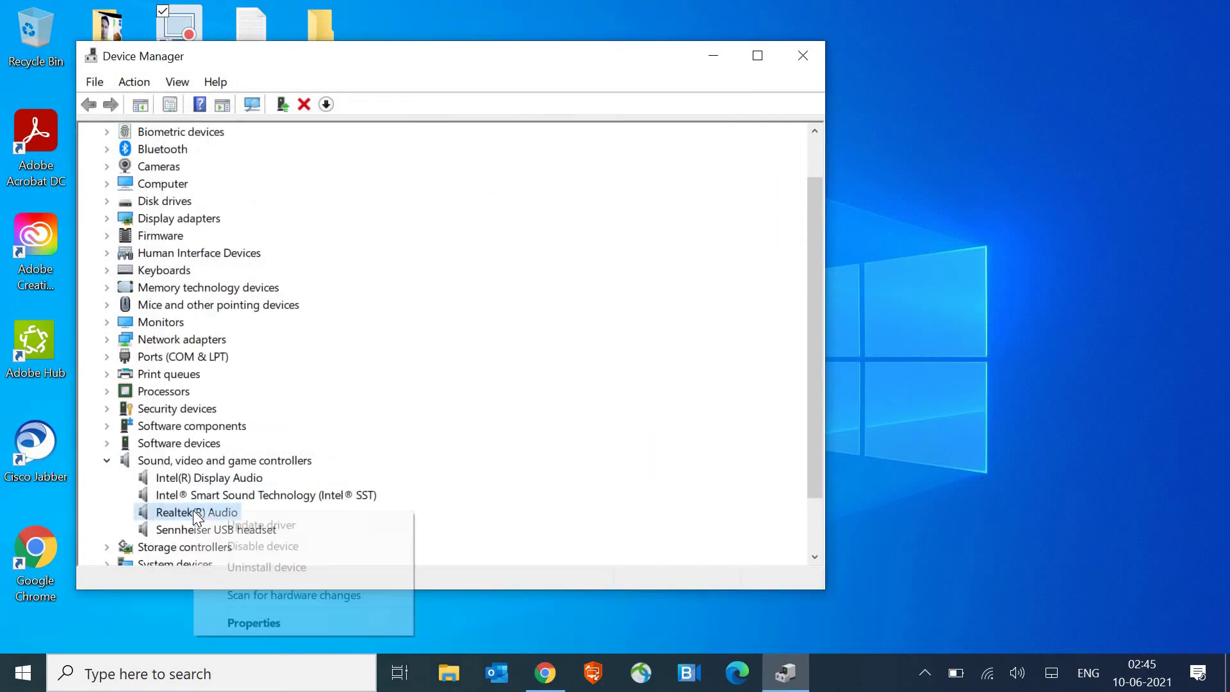
left_click(388, 567)
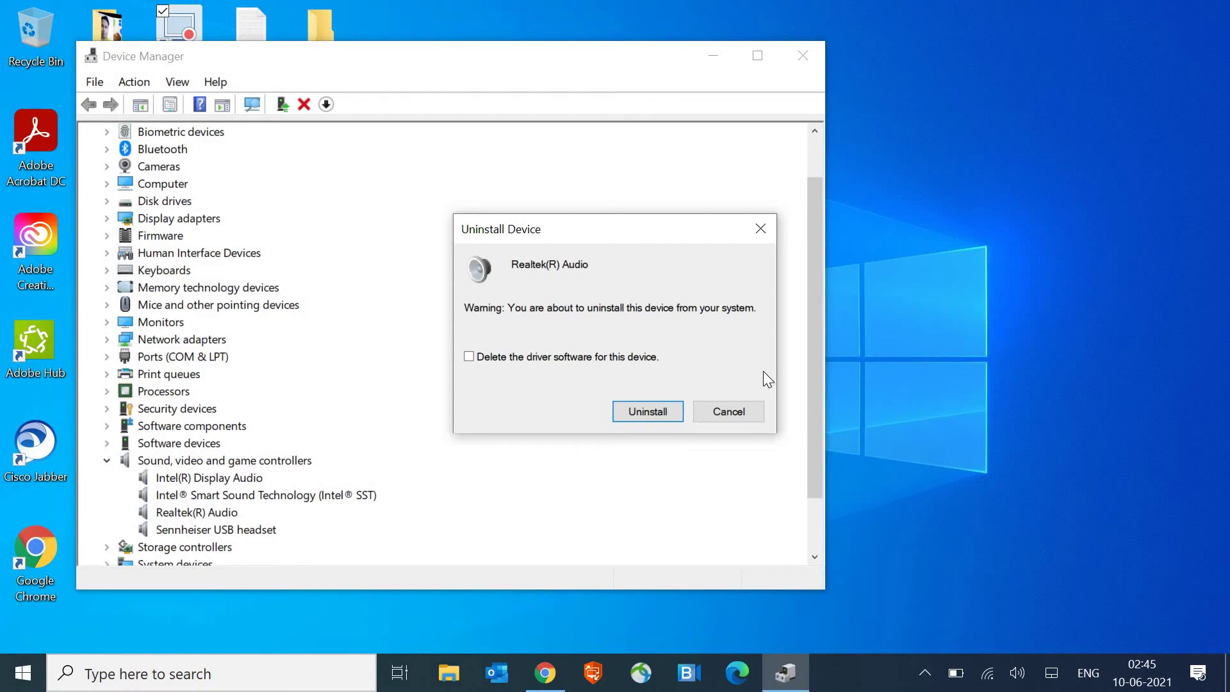
left_click(737, 410)
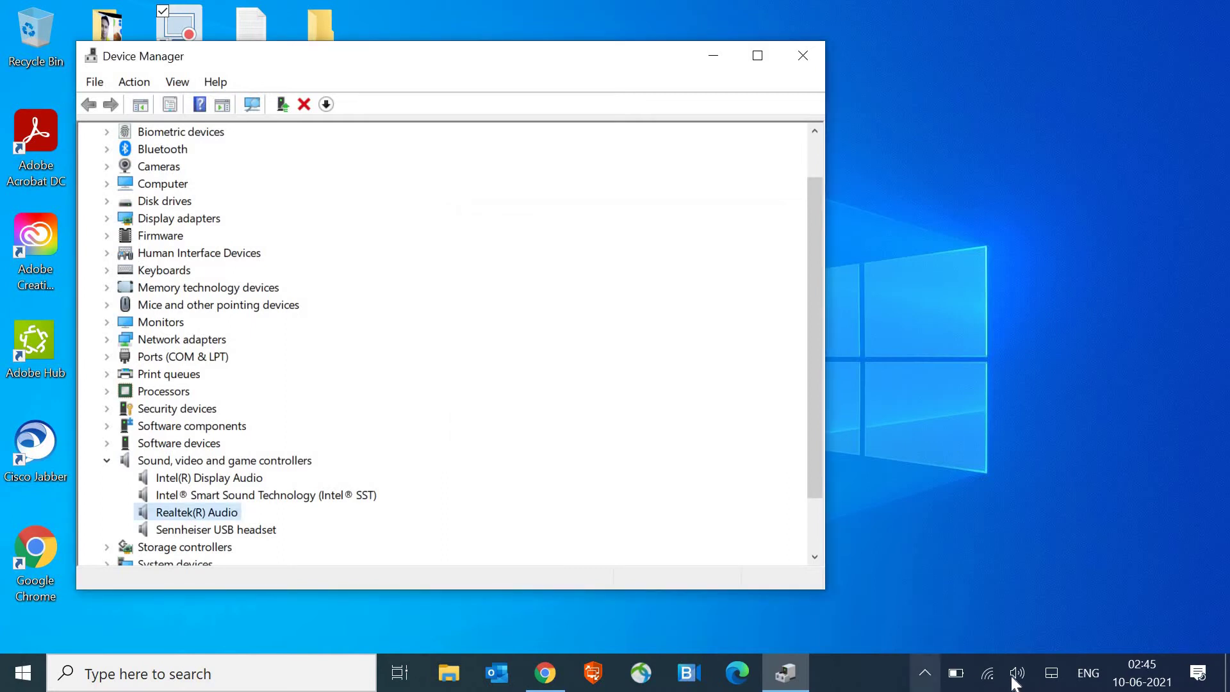
mouse_move(1017, 674)
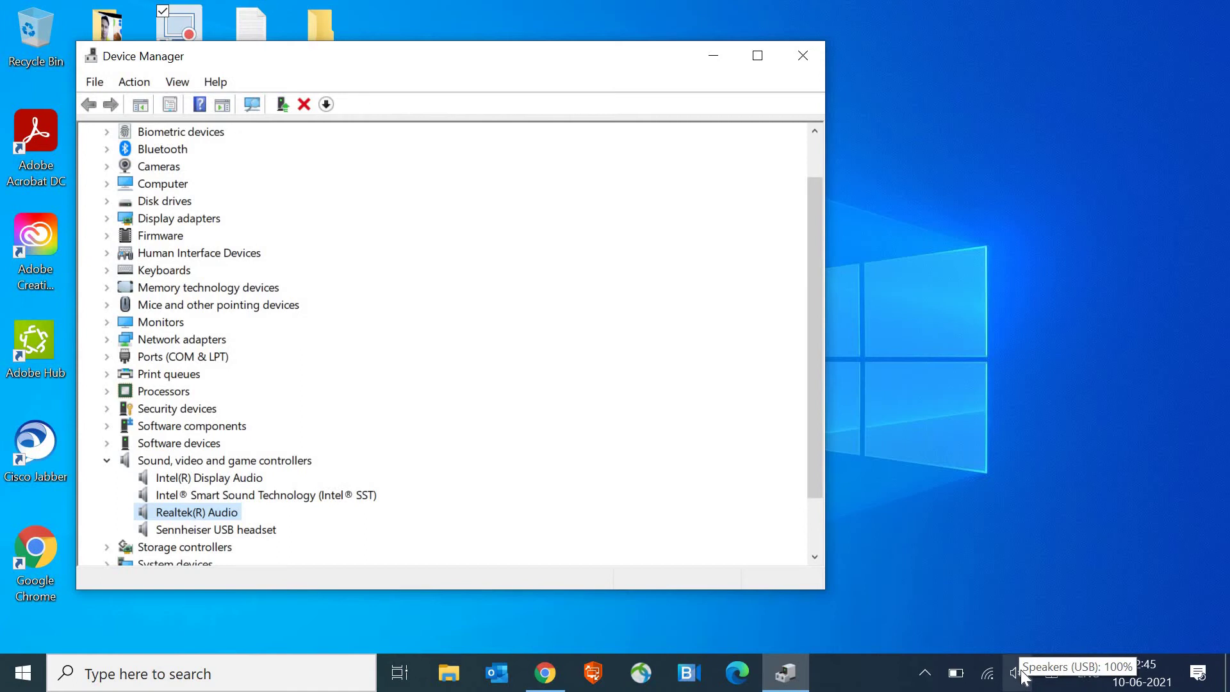
- Open Sound settings and keep the Sennheiser USB headset as both output and input device
right_click(1023, 676)
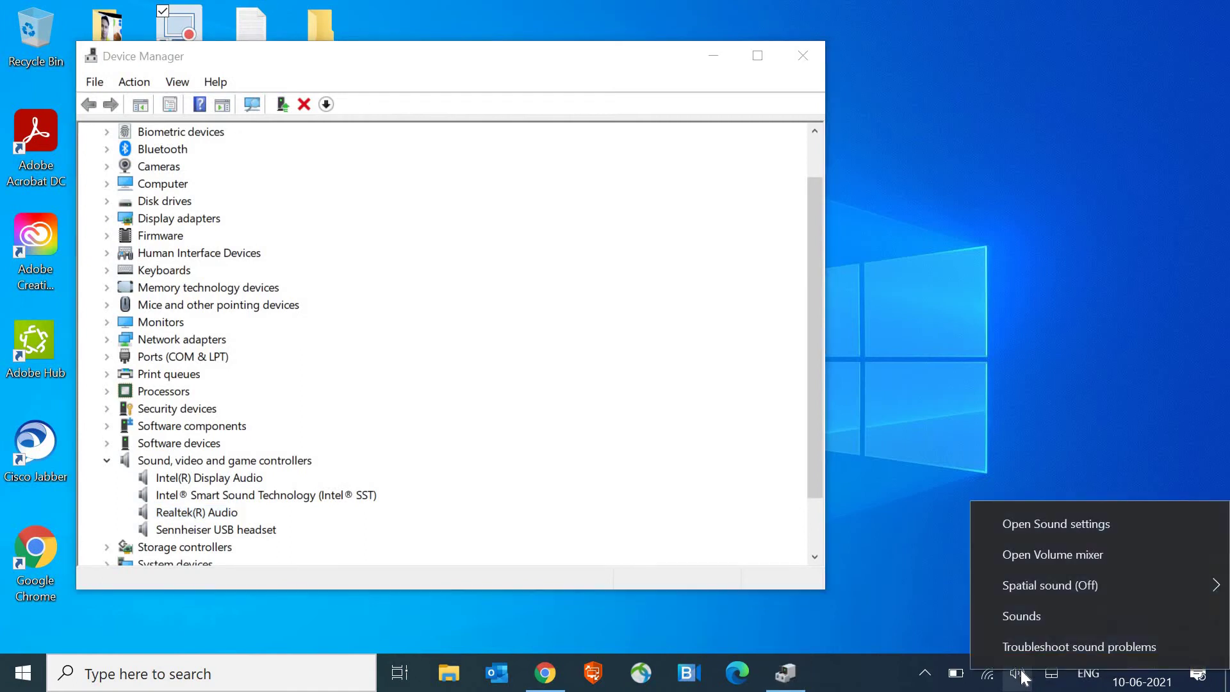
left_click(1060, 531)
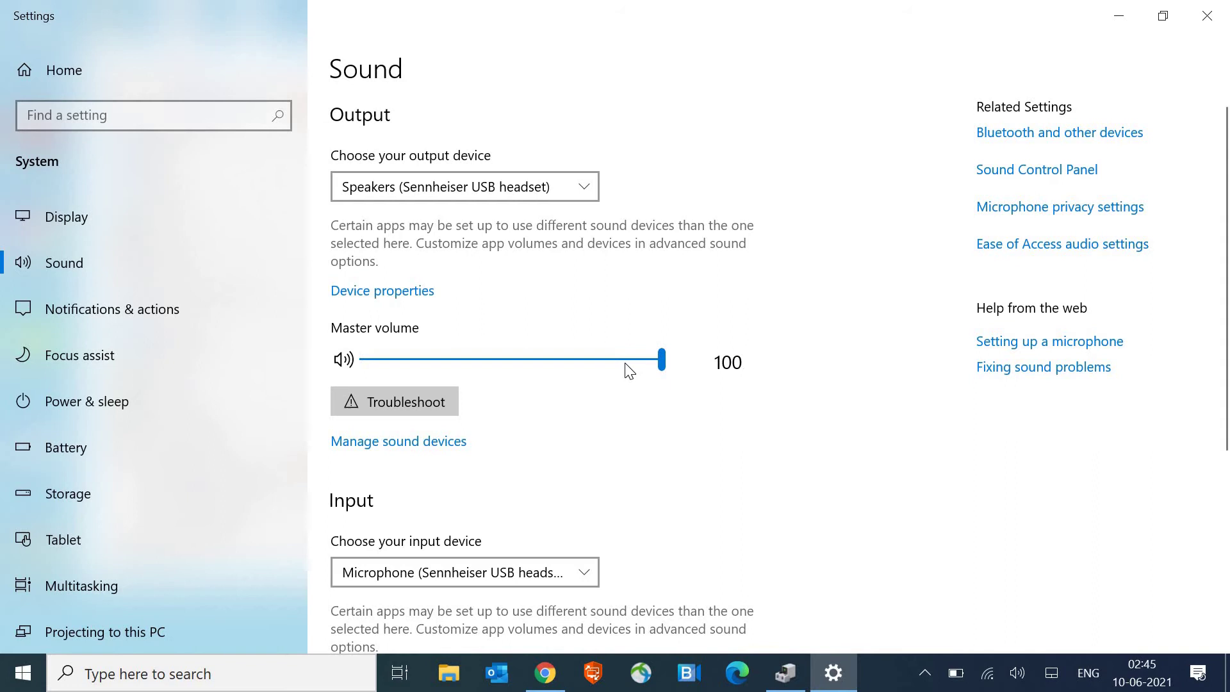
left_click(484, 189)
left_click(519, 188)
left_click(541, 190)
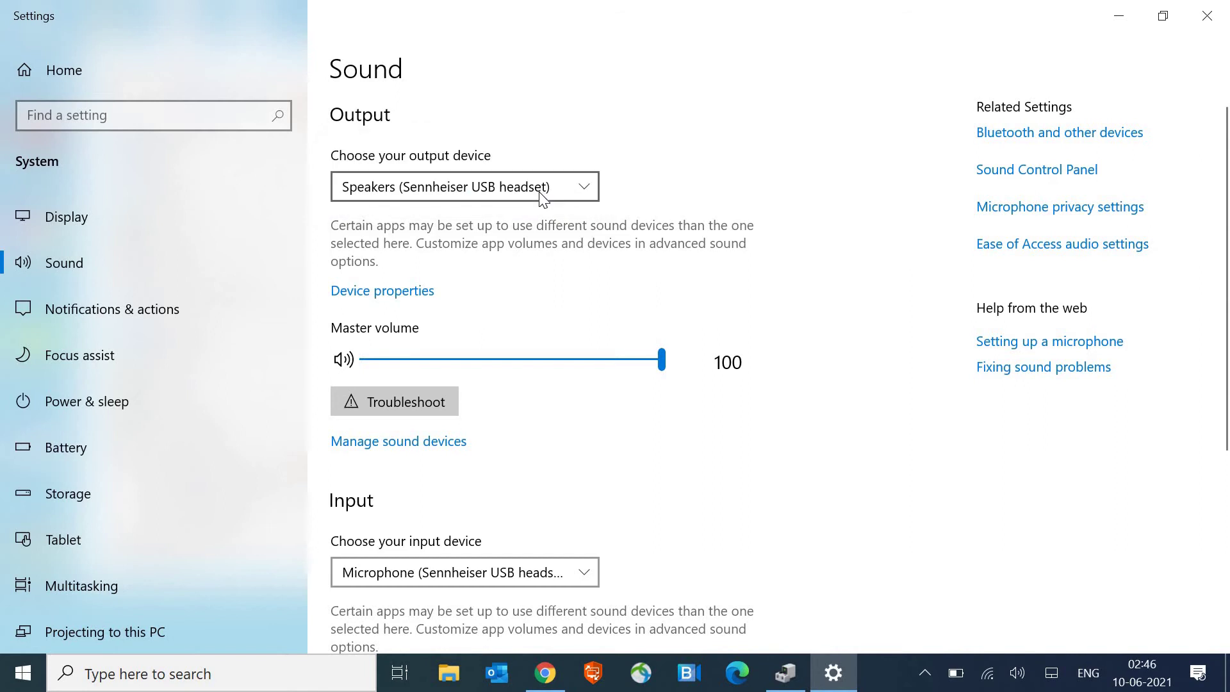
left_click(501, 576)
left_click(736, 494)
scroll(736, 494, "down", 3)
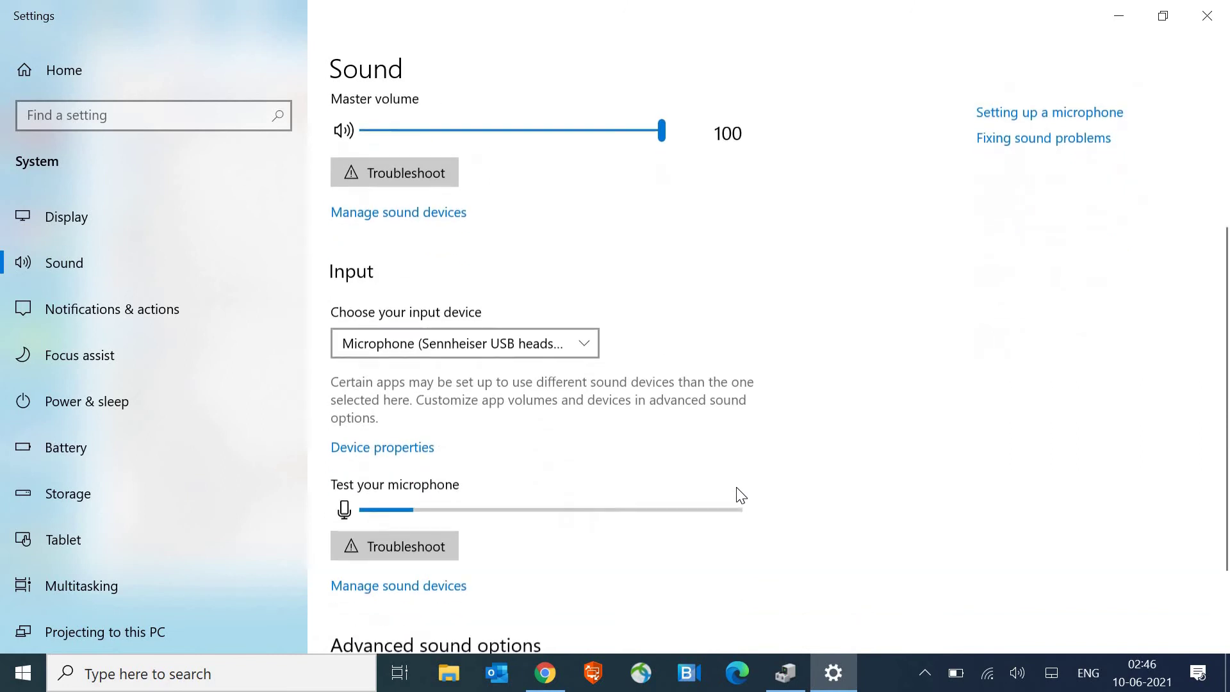
scroll(736, 494, "down", 2)
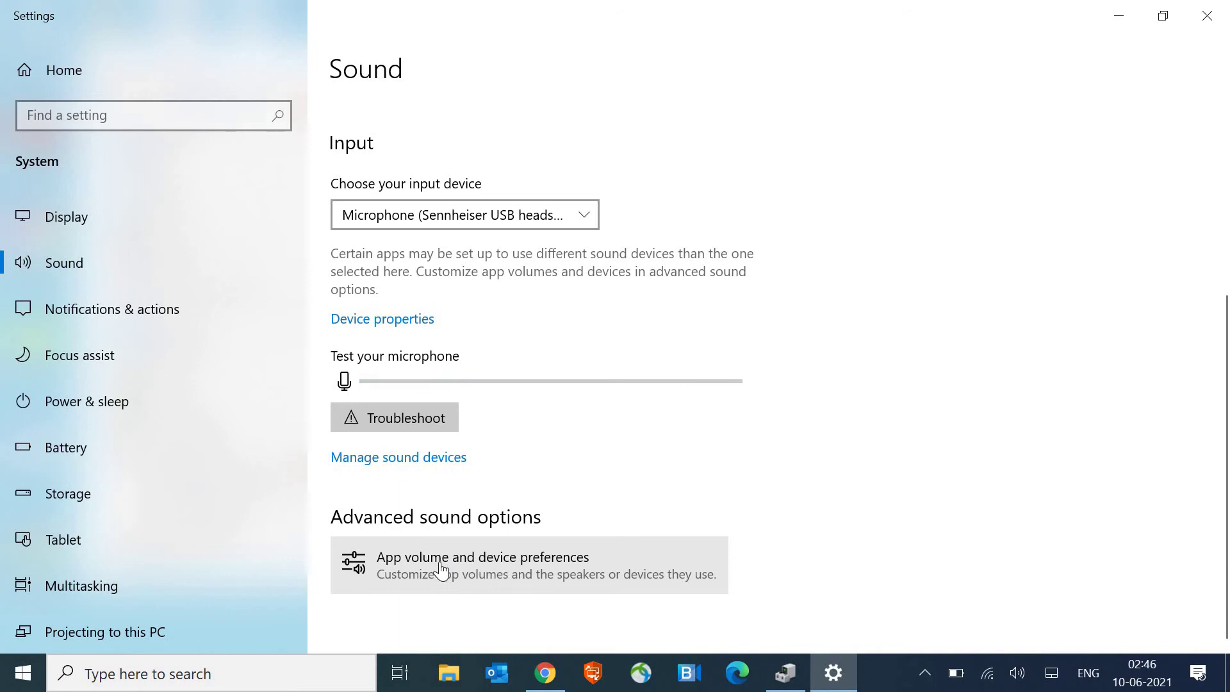
- Open App volume and device preferences from Advanced sound options
left_click(440, 569)
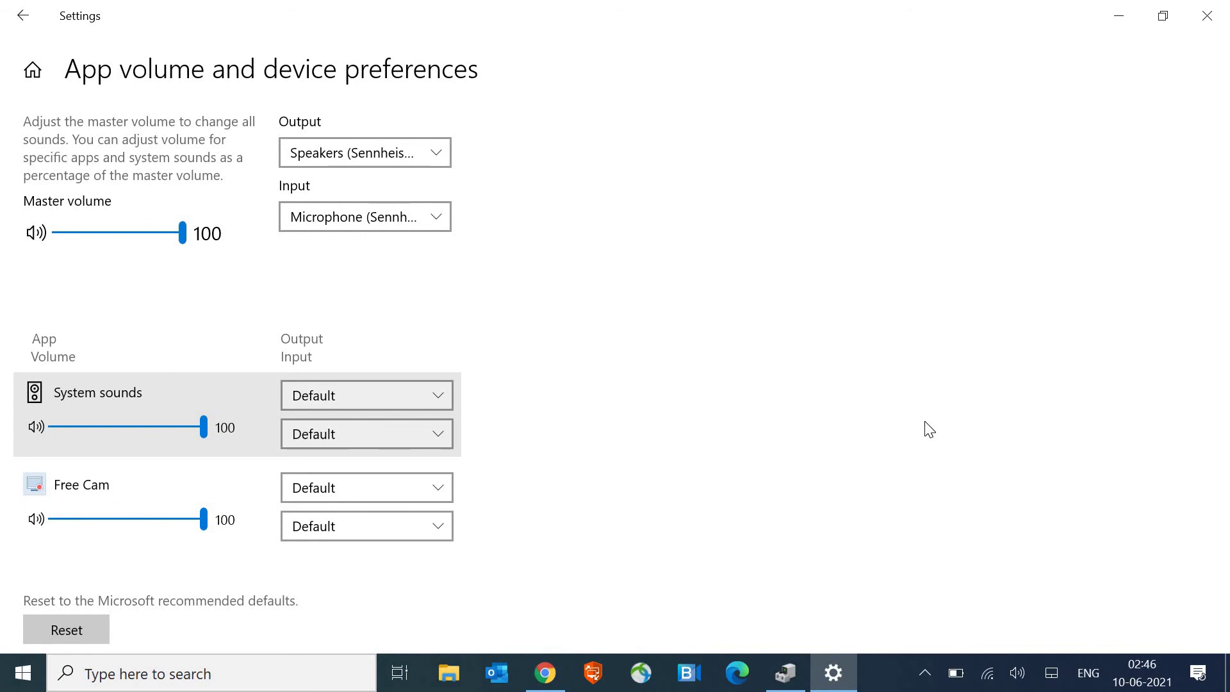
scroll(958, 283, "down", 1)
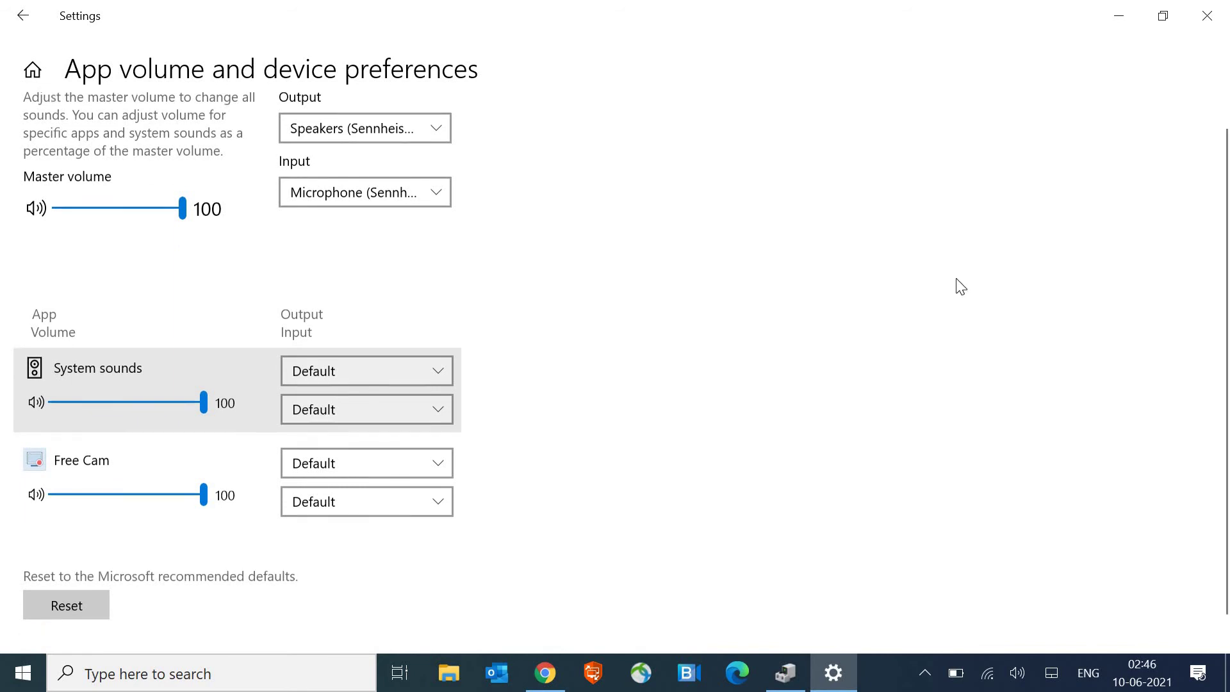
- Close Settings and start the sound troubleshooter from the speaker tray icon
left_click(1207, 17)
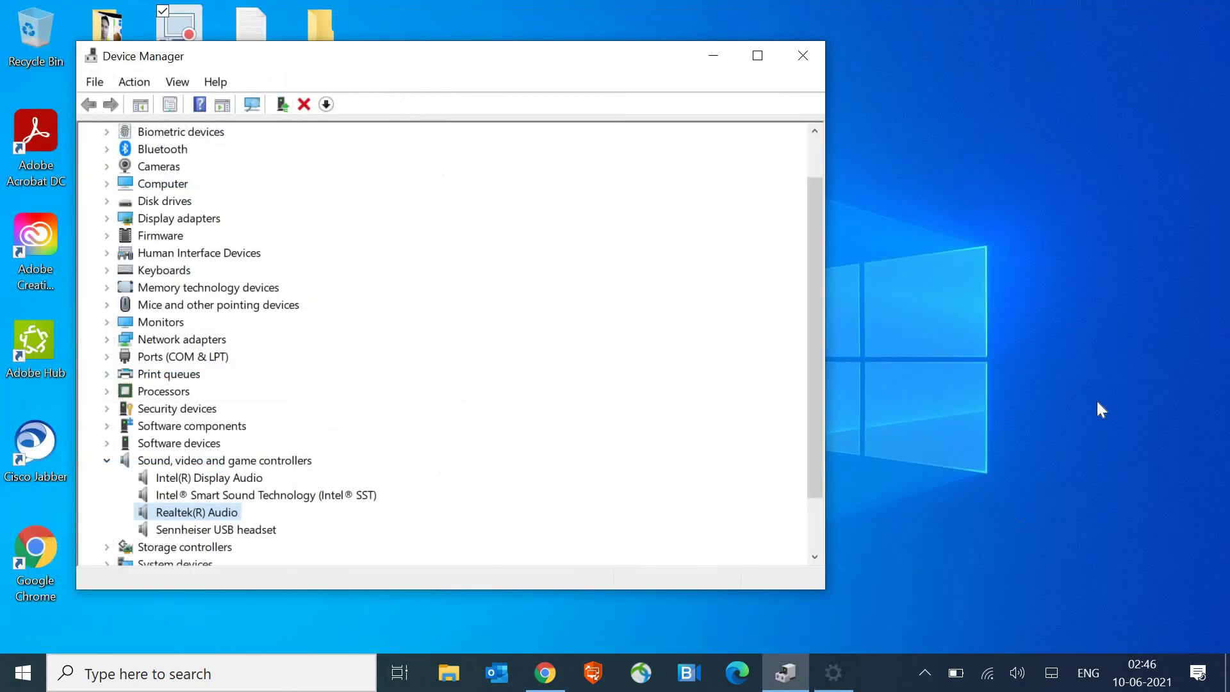
right_click(1019, 679)
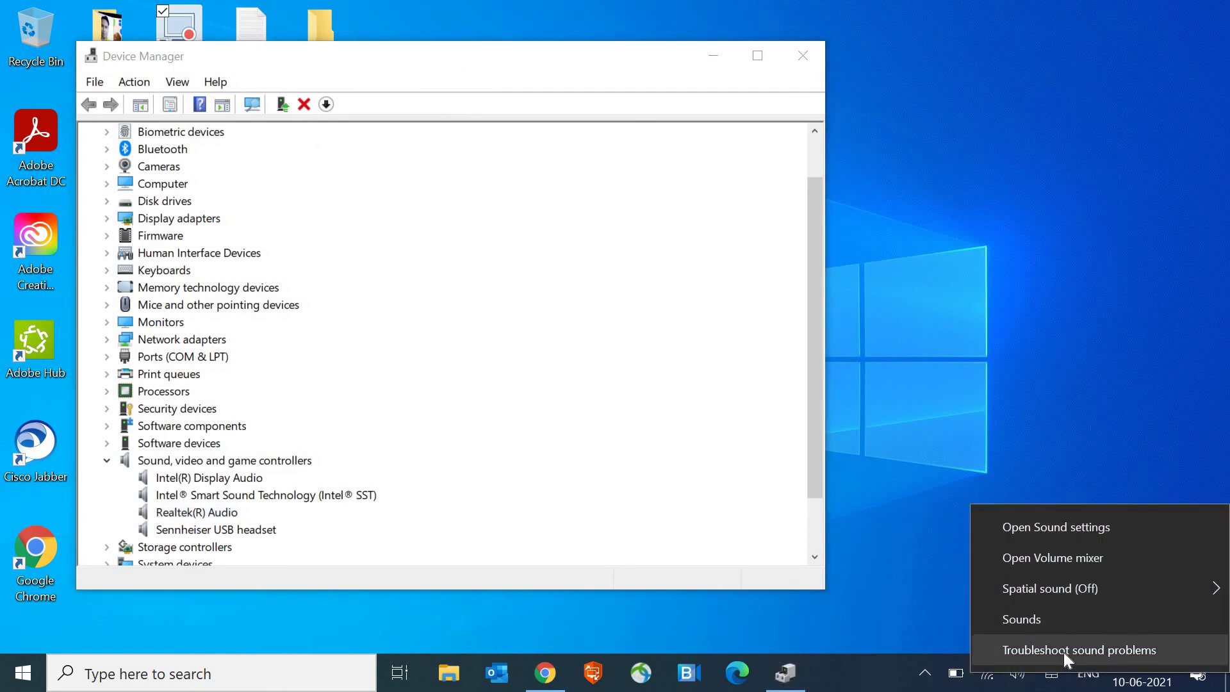
left_click(1064, 652)
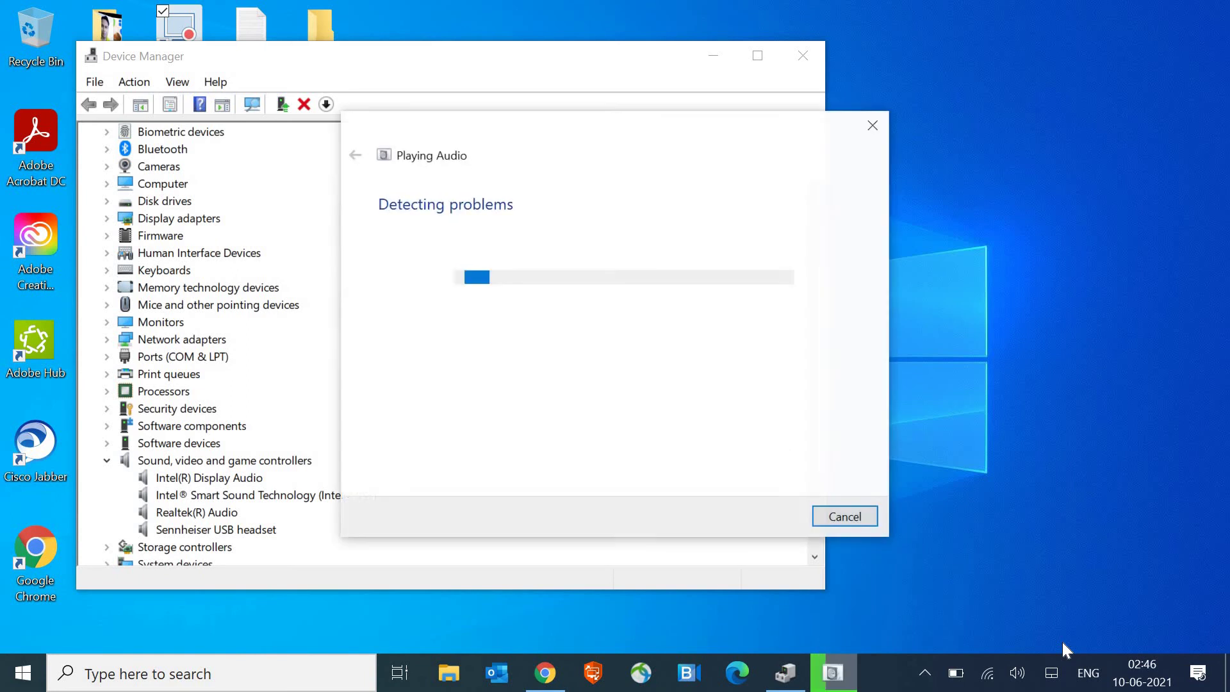